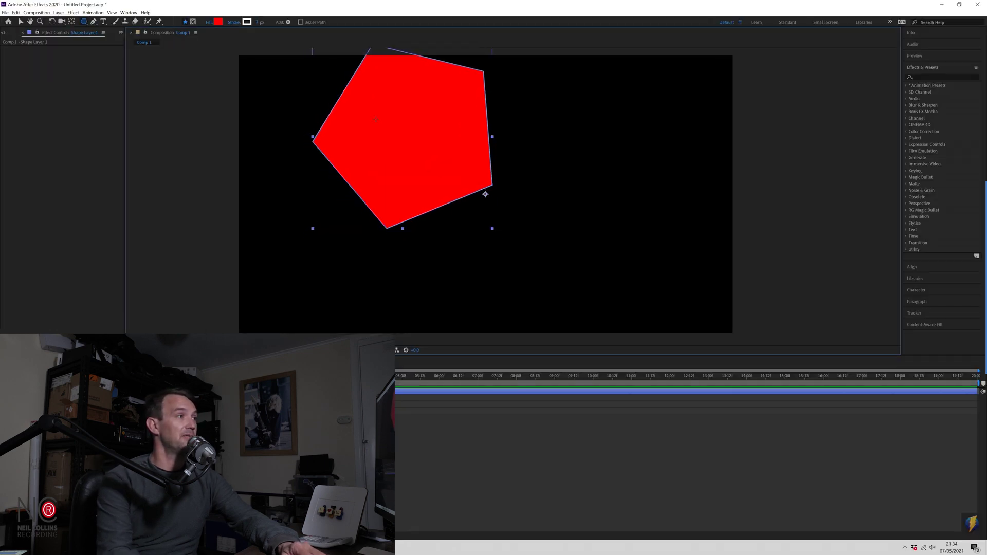
# Step: Drag the red pentagon into place on the left side of the comp
pyautogui.click(19, 23)
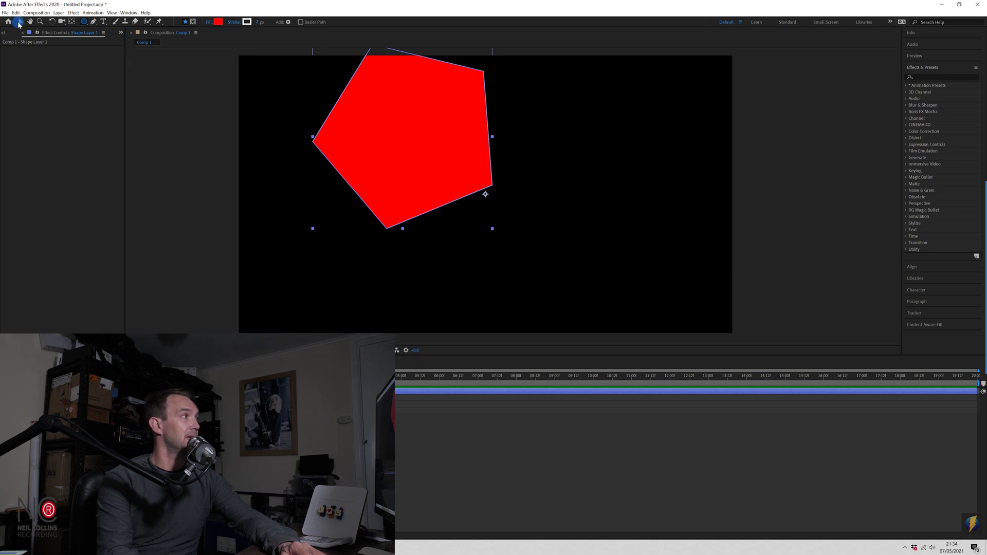
pyautogui.moveTo(448, 155); pyautogui.dragTo(508, 190)
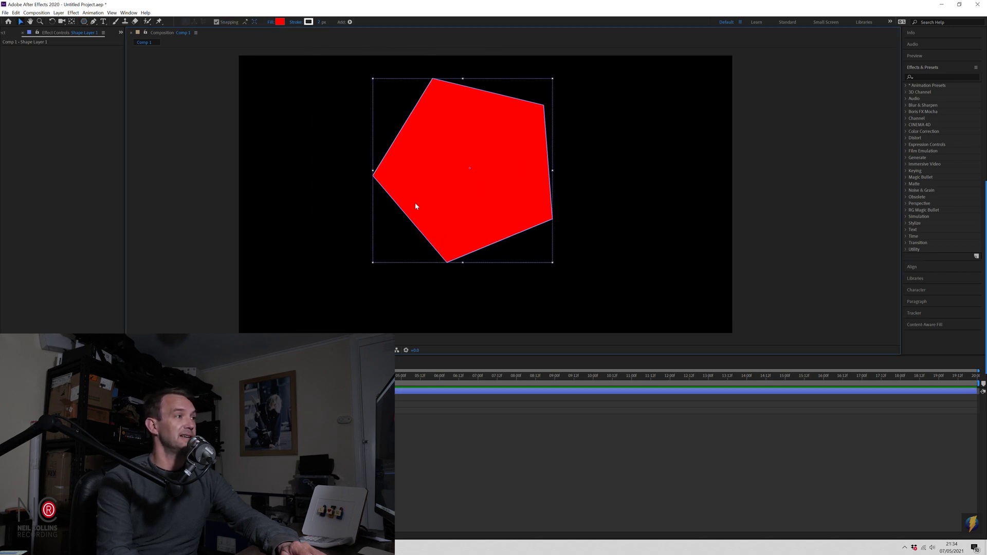
pyautogui.moveTo(458, 160); pyautogui.dragTo(347, 172)
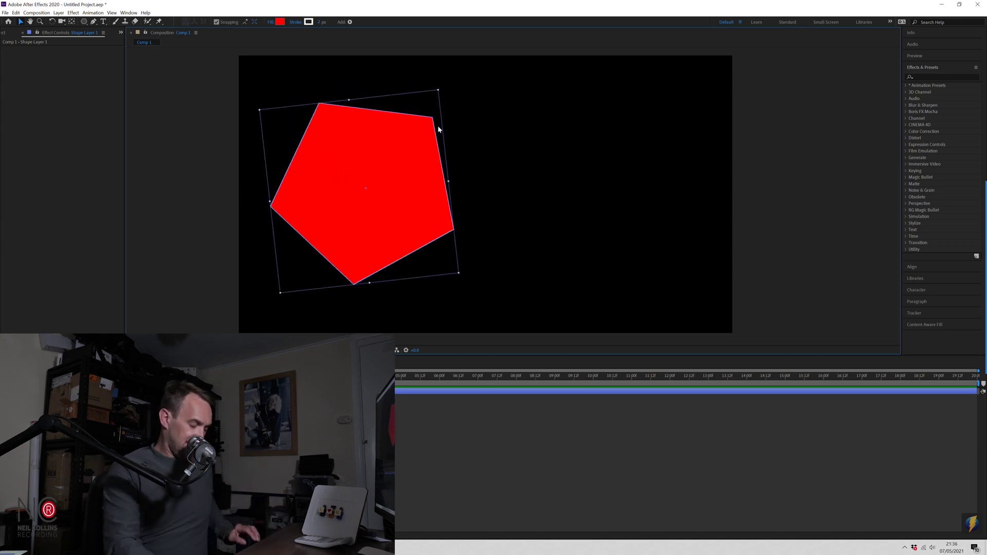
# Step: Rotate the red pentagon to a new tilted angle, then deselect it
pyautogui.press('w')
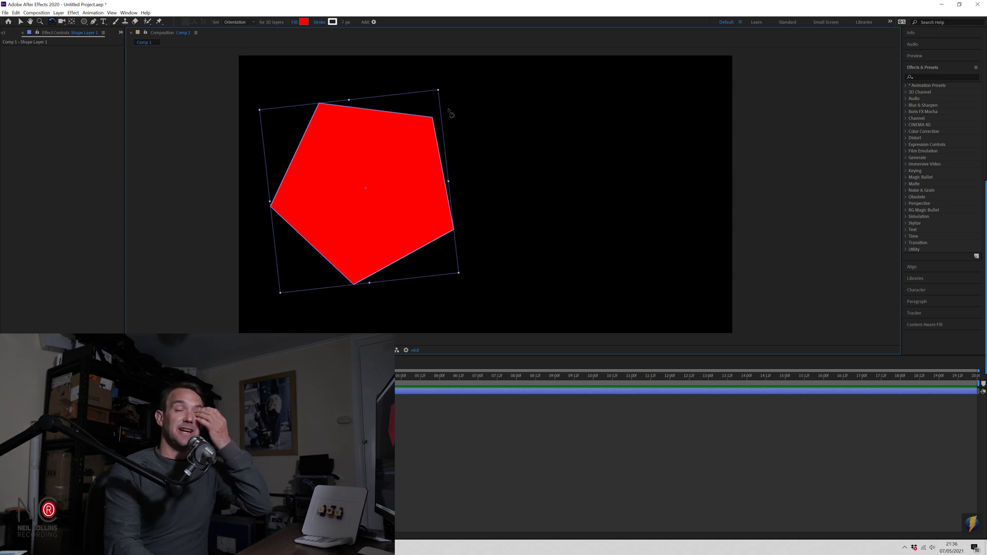
pyautogui.moveTo(447, 106)
pyautogui.mouseDown()
pyautogui.moveTo(434, 95)
pyautogui.moveTo(490, 91)
pyautogui.moveTo(557, 139)
pyautogui.moveTo(541, 183)
pyautogui.moveTo(463, 206)
pyautogui.moveTo(454, 152)
pyautogui.moveTo(557, 166)
pyautogui.moveTo(381, 211)
pyautogui.moveTo(387, 116)
pyautogui.moveTo(417, 106)
pyautogui.moveTo(434, 114)
pyautogui.mouseUp()
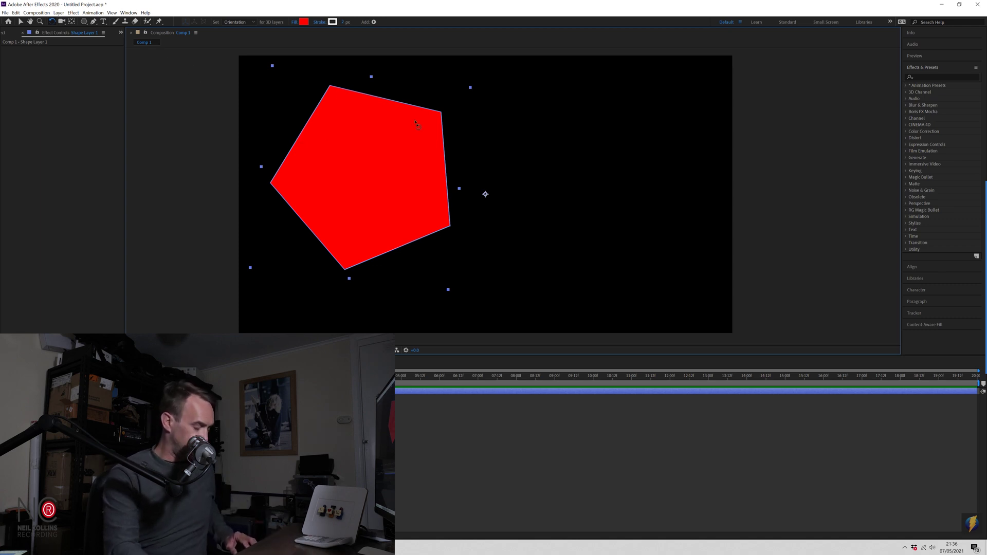
pyautogui.moveTo(469, 88); pyautogui.dragTo(473, 126)
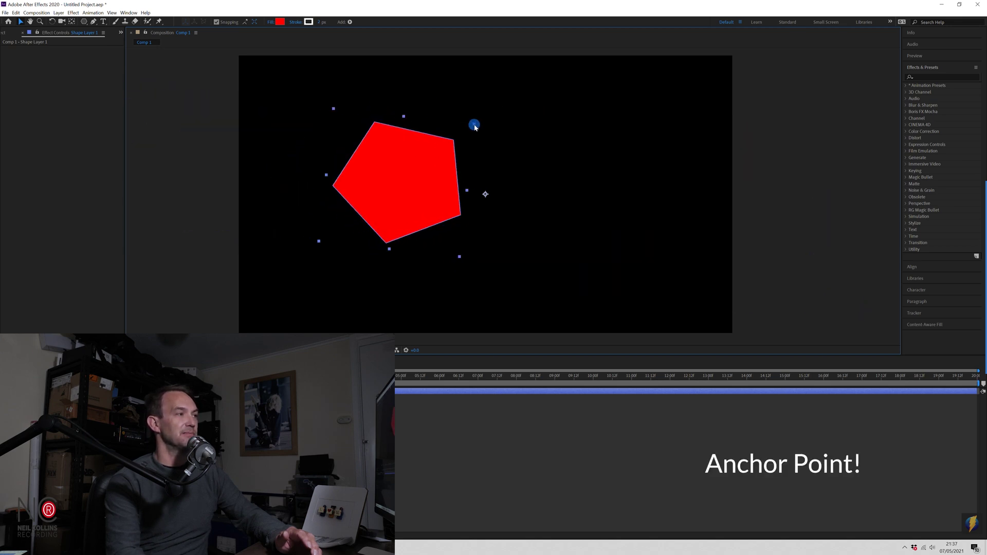
pyautogui.click(429, 118)
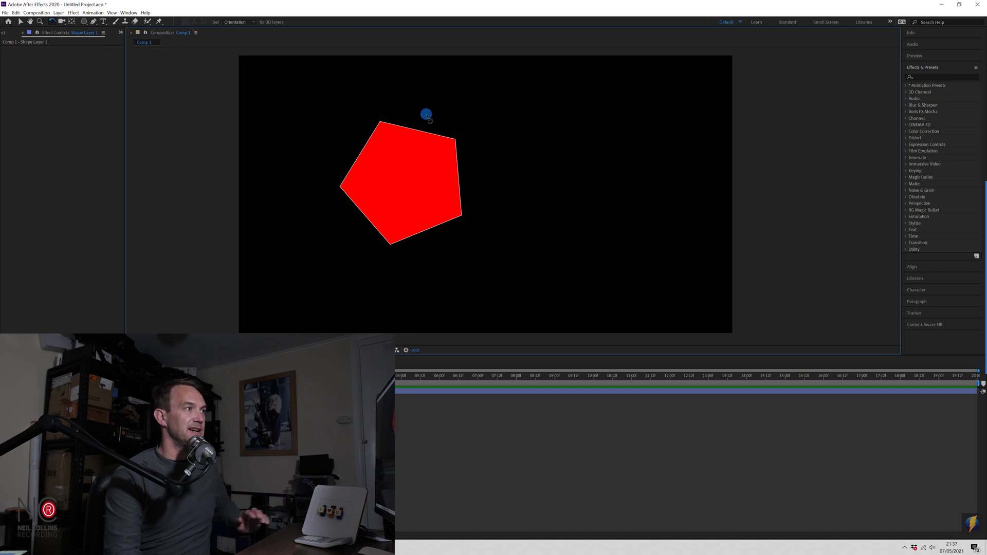
# Step: Undo the tilt and rotate the pentagon clockwise around its off-side anchor point
pyautogui.hotkey('ctrl', 'z')
pyautogui.hotkey('ctrl', 'z')
pyautogui.hotkey('ctrl', 'z')
pyautogui.hotkey('ctrl', 'z')
pyautogui.hotkey('ctrl', 'z')
pyautogui.hotkey('ctrl', 'z')
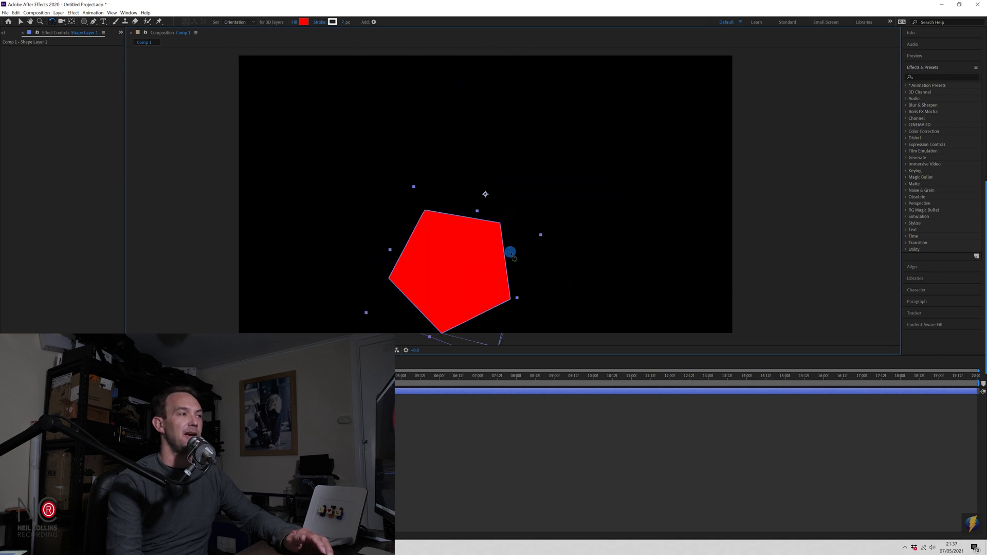
pyautogui.moveTo(408, 102); pyautogui.dragTo(421, 104)
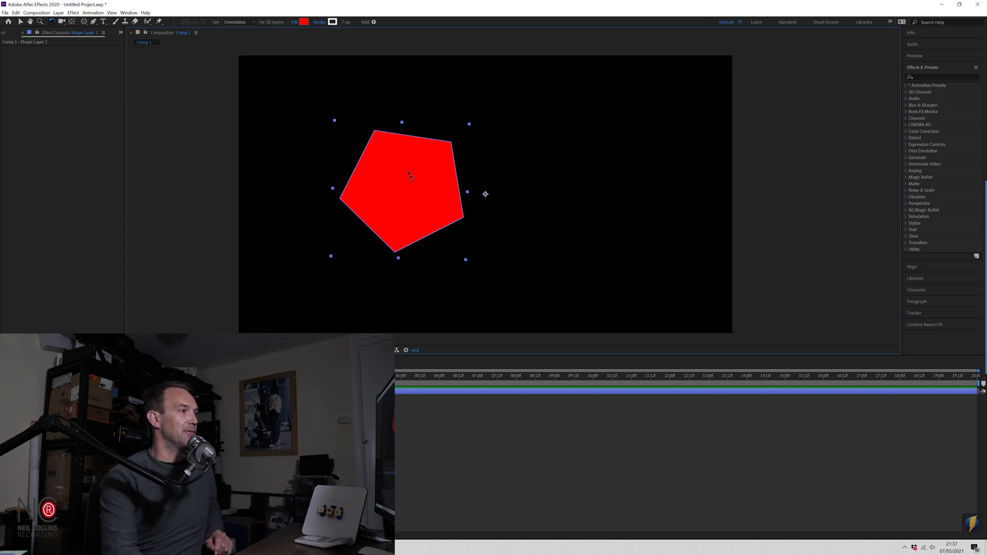
pyautogui.moveTo(407, 178); pyautogui.dragTo(453, 108)
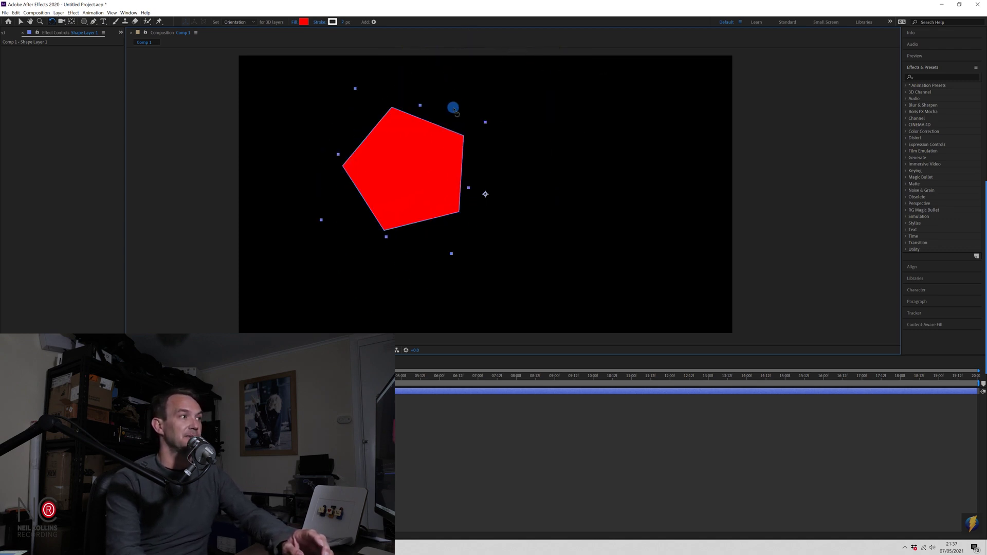
# Step: Move the pentagon to the left and swing it around its anchor point again
pyautogui.moveTo(487, 199); pyautogui.dragTo(354, 230)
pyautogui.press('v')
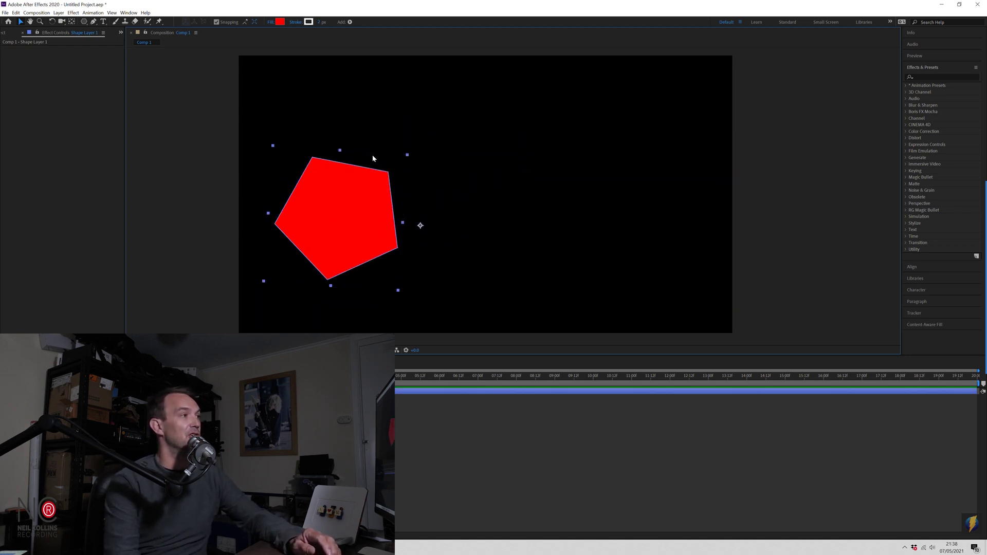
pyautogui.press('w')
pyautogui.moveTo(396, 163); pyautogui.dragTo(577, 191)
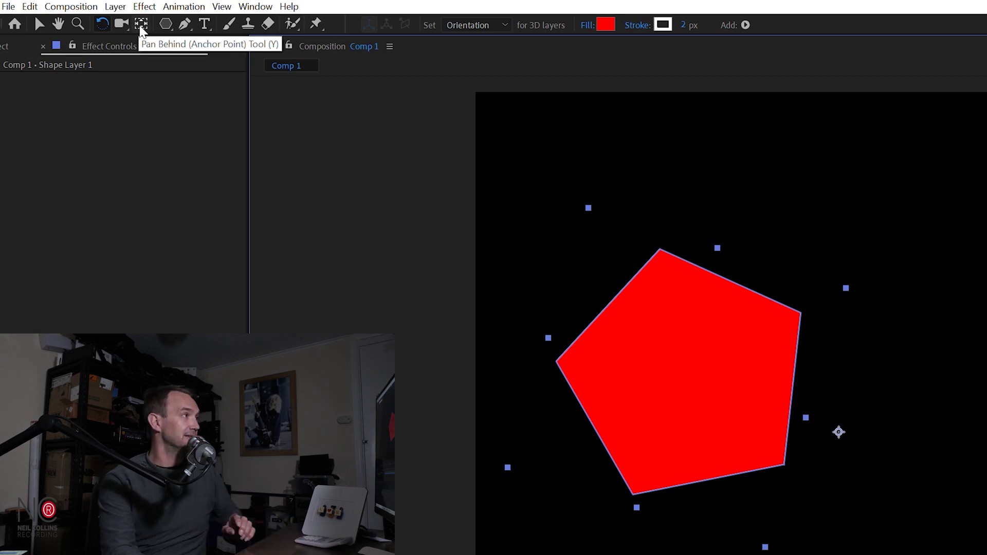
# Step: With the Pan Behind tool, drag the pentagon's anchor point from its right side to its centre
pyautogui.click(142, 24)
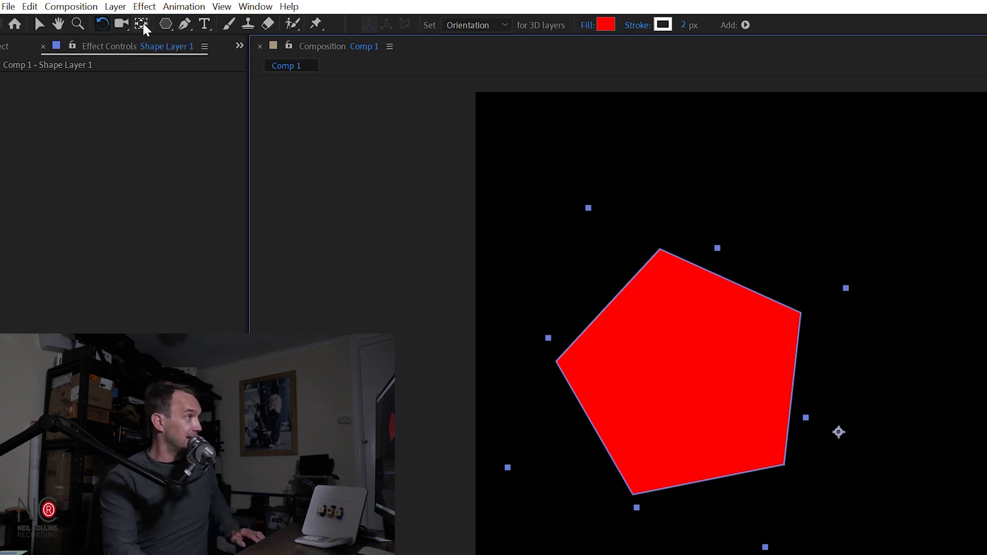
pyautogui.click(721, 379)
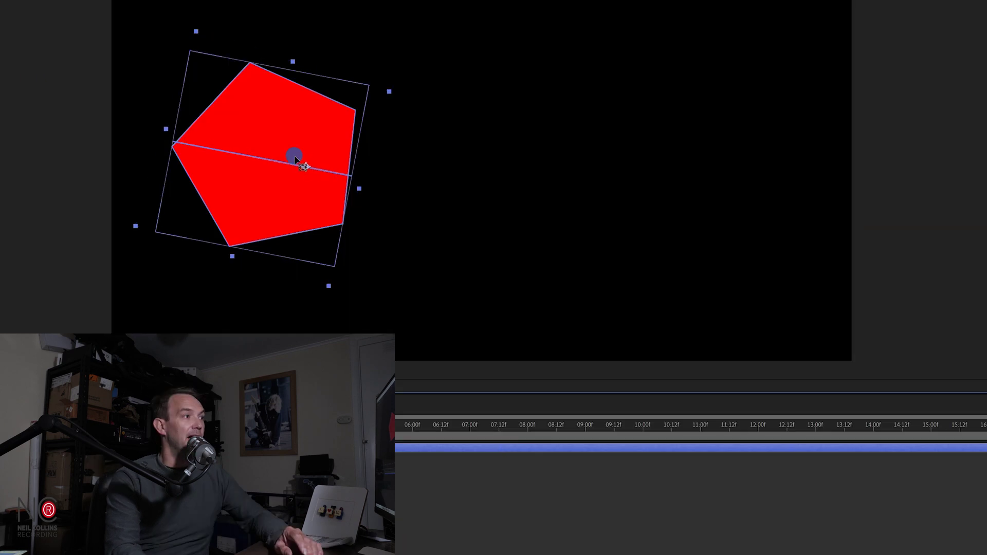
pyautogui.moveTo(295, 159); pyautogui.dragTo(420, 116)
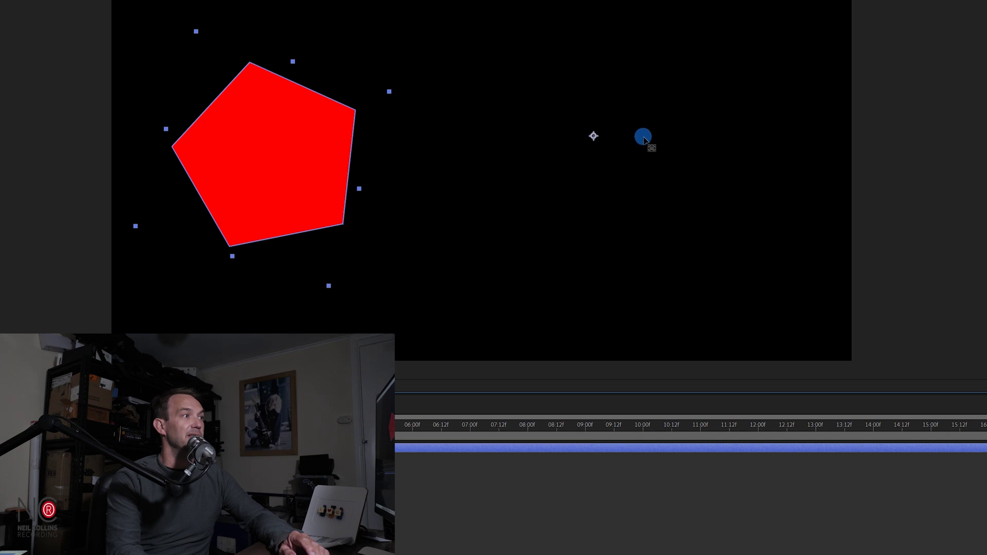
pyautogui.moveTo(643, 138); pyautogui.dragTo(630, 42)
pyautogui.moveTo(533, 66); pyautogui.dragTo(325, 159)
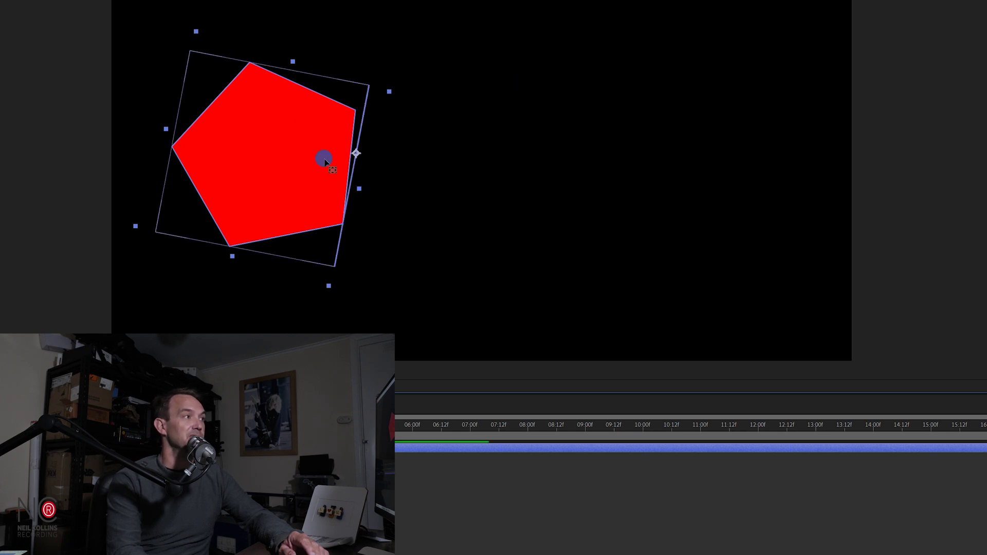
pyautogui.moveTo(246, 149)
pyautogui.mouseDown()
pyautogui.moveTo(265, 158)
pyautogui.moveTo(293, 60)
pyautogui.moveTo(390, 90)
pyautogui.moveTo(266, 147)
pyautogui.mouseUp()
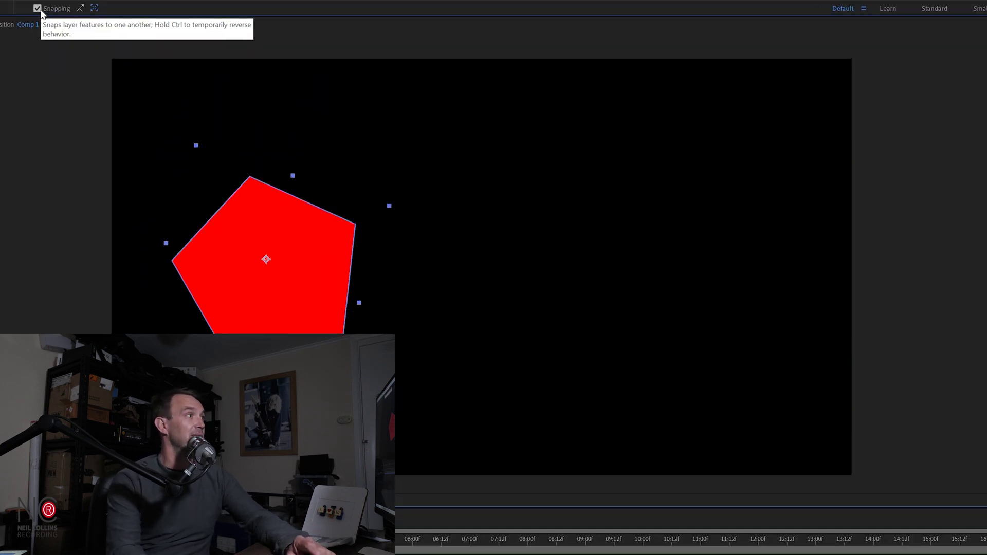
# Step: Turn off snapping and fine-tune the anchor point at the pentagon's centre
pyautogui.click(38, 9)
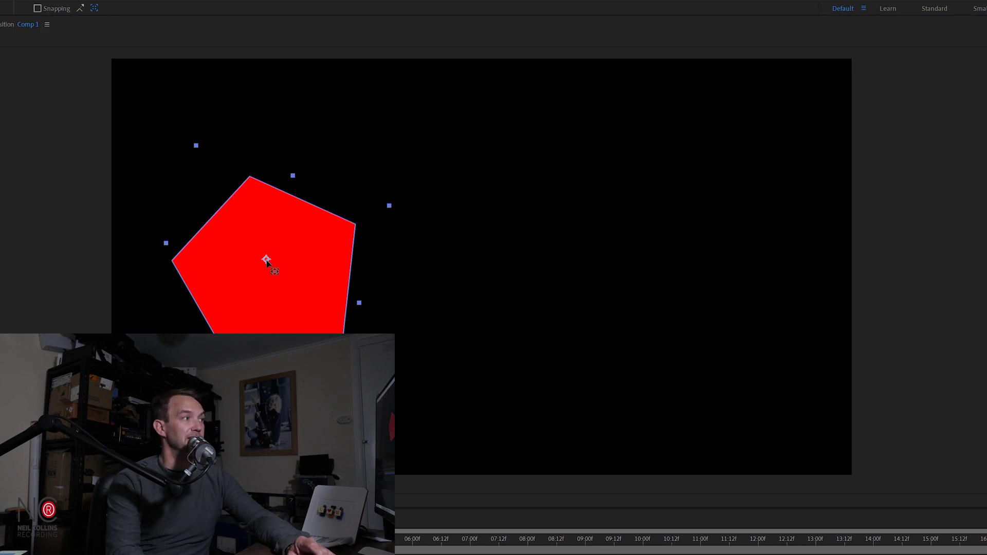
pyautogui.moveTo(266, 262); pyautogui.dragTo(283, 258)
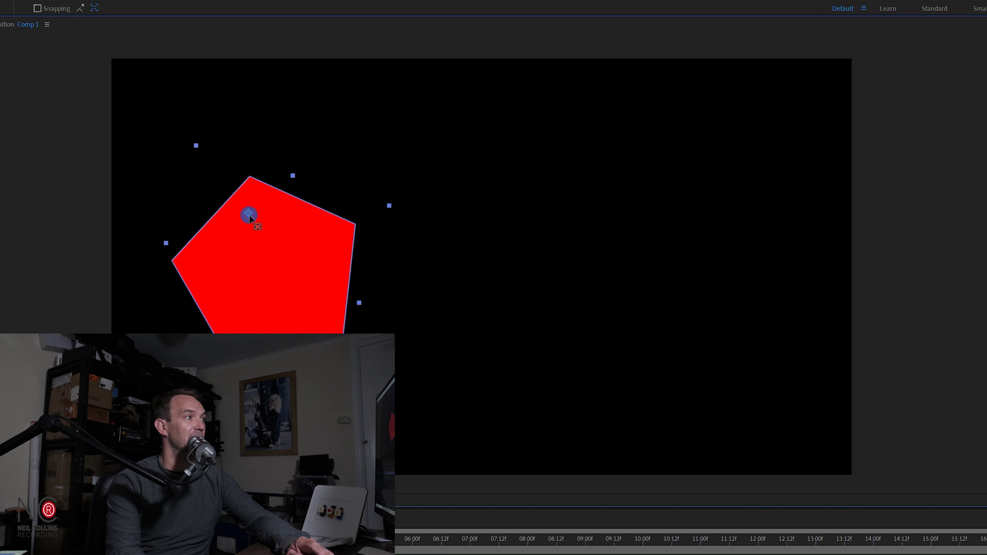
pyautogui.click(260, 264)
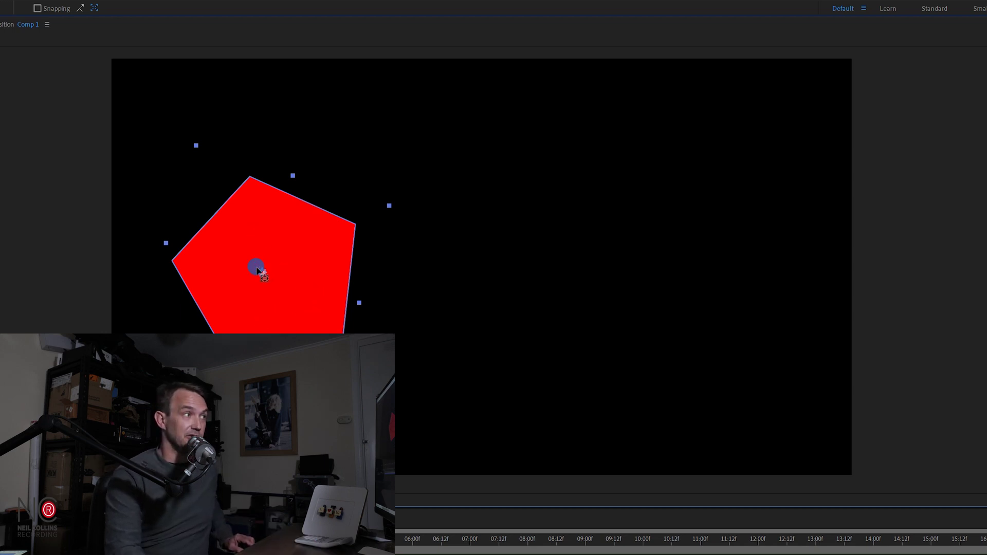
# Step: Move the pentagon's anchor point up near its upper-right corner
pyautogui.click(387, 207)
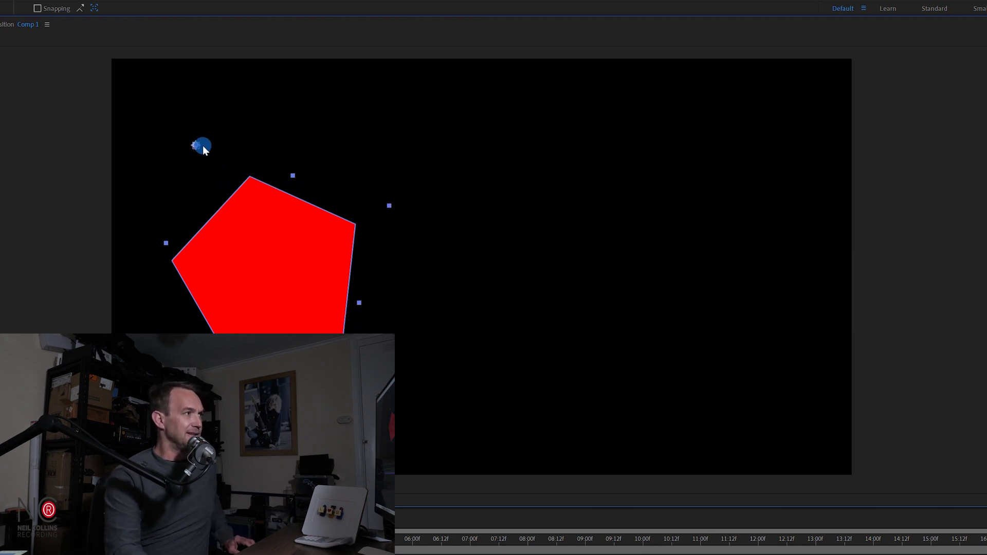
pyautogui.moveTo(202, 146); pyautogui.dragTo(269, 251)
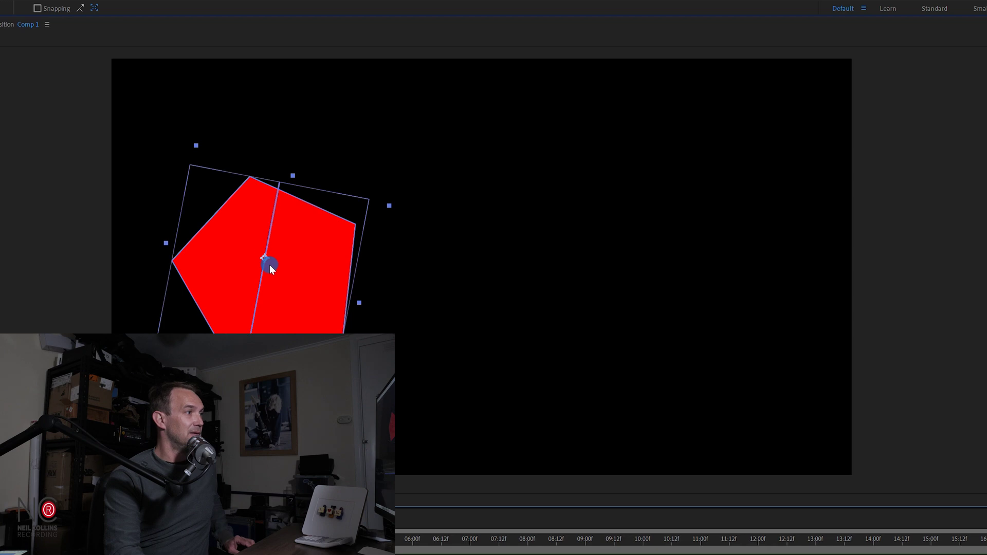
pyautogui.moveTo(271, 267); pyautogui.dragTo(352, 227)
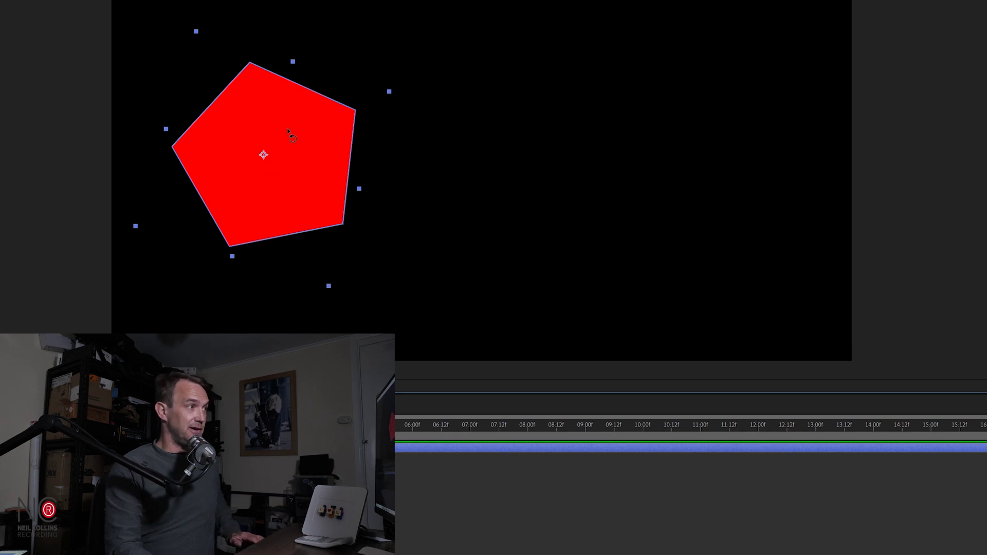
# Step: Rotate the pentagon about 120° clockwise around its off-centre anchor point
pyautogui.moveTo(312, 114); pyautogui.dragTo(209, 222)
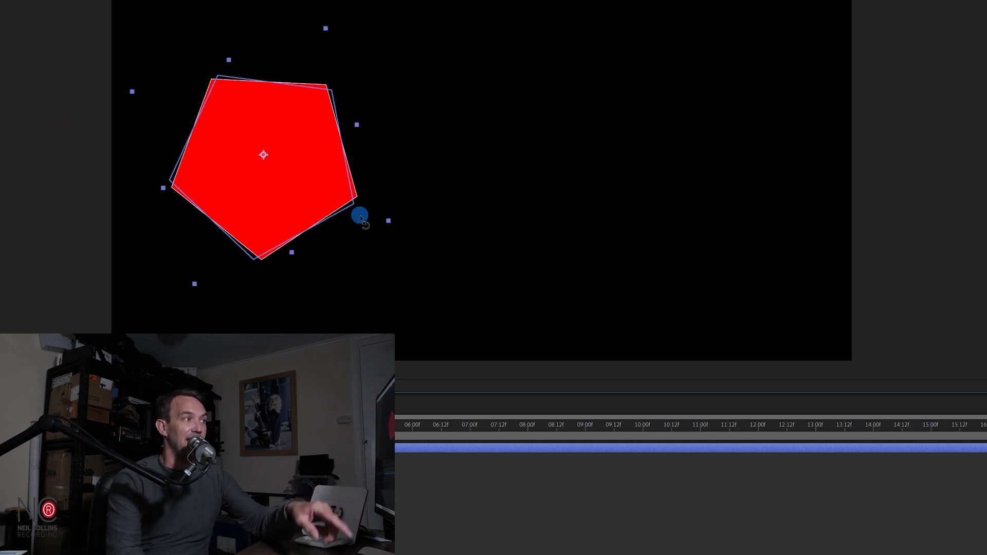
pyautogui.moveTo(361, 217); pyautogui.dragTo(255, 155)
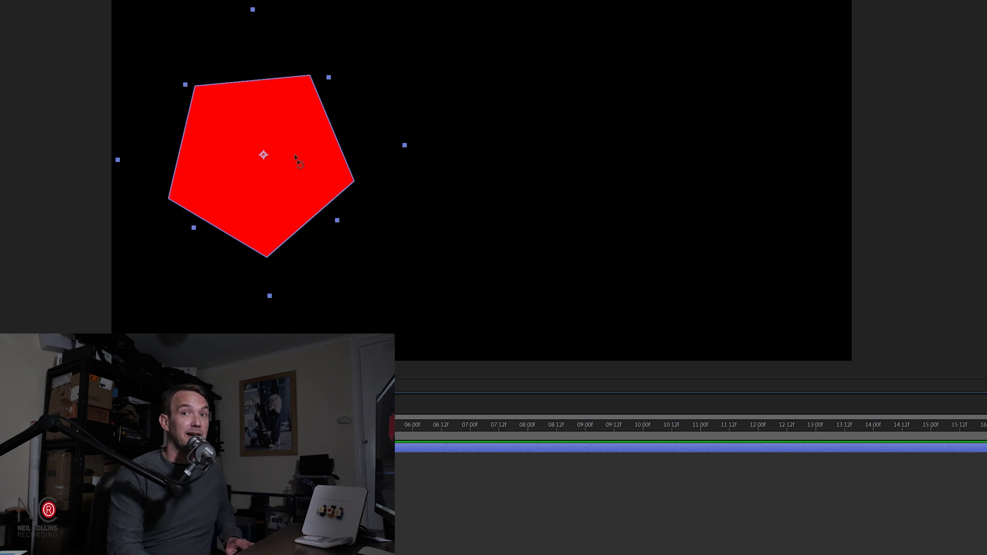
pyautogui.click(268, 154)
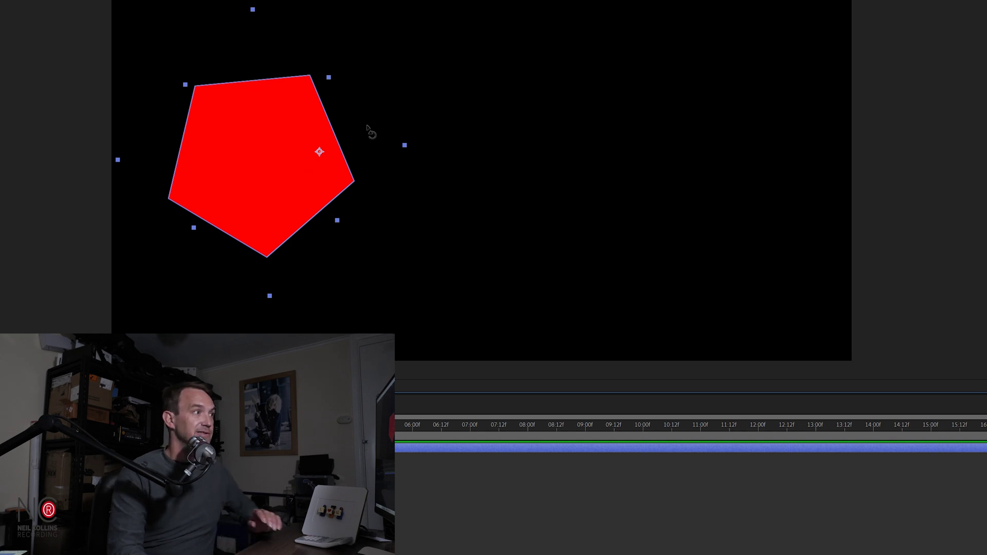
pyautogui.moveTo(352, 128); pyautogui.dragTo(324, 156)
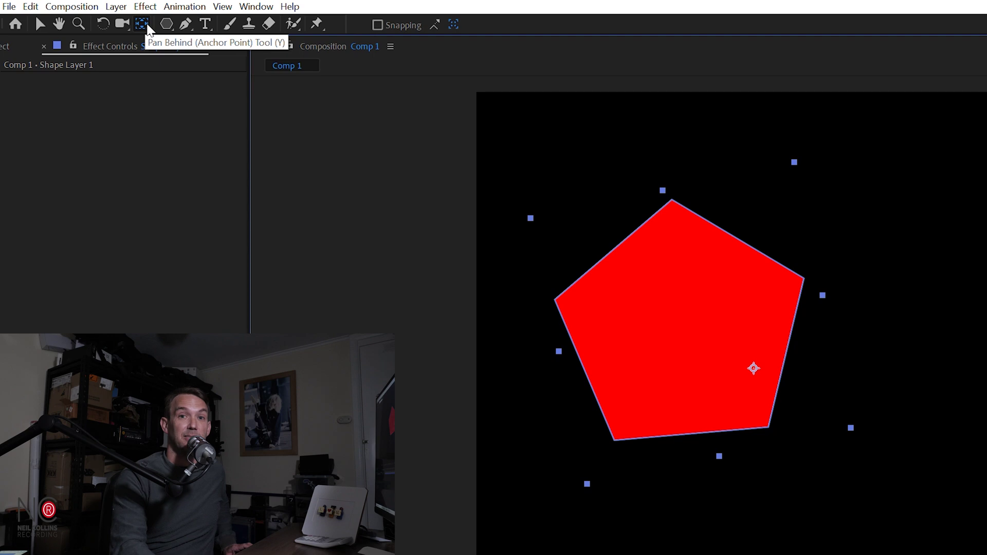
# Step: Recentre the pentagon's anchor point and rotate the pentagon clockwise around its middle
pyautogui.doubleClick(147, 26)
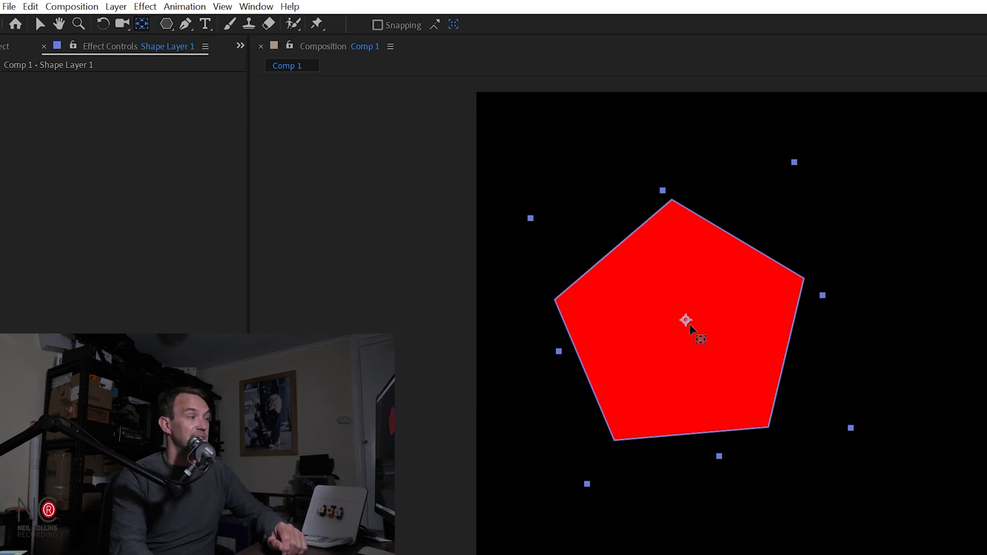
pyautogui.press('w')
pyautogui.moveTo(776, 209); pyautogui.dragTo(873, 348)
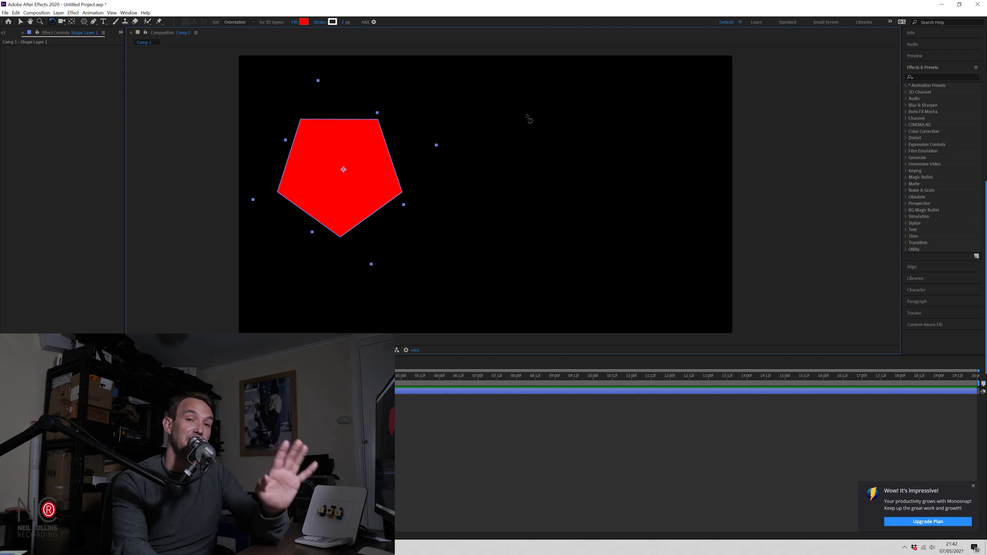
# Step: Enable 'Center Anchor Point in New Shape Layers' in the General preferences
pyautogui.click(17, 12)
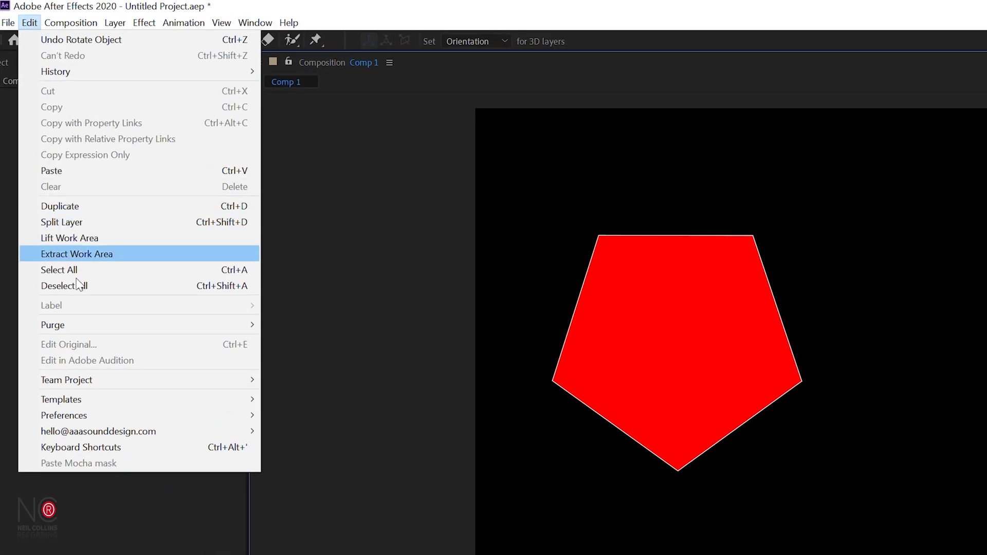
pyautogui.moveTo(102, 417)
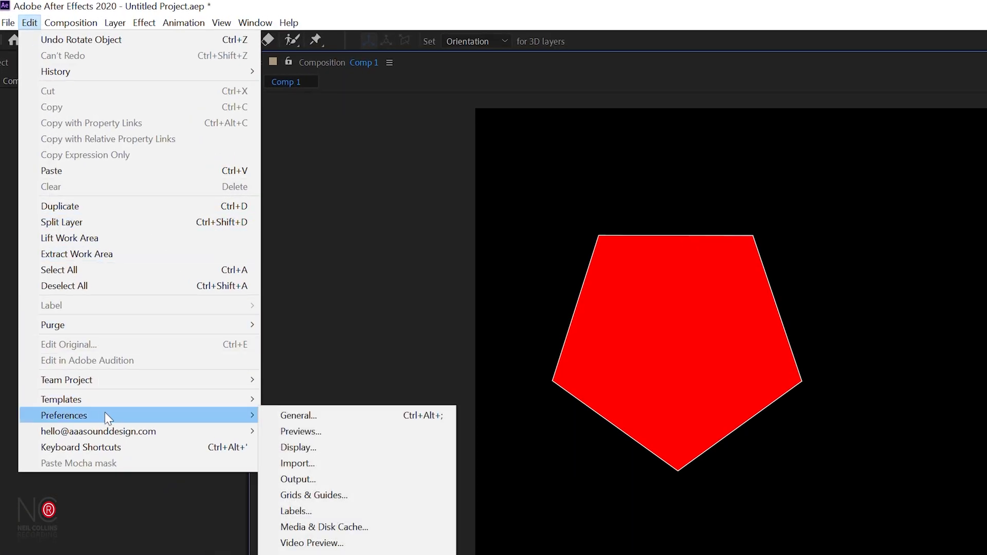
pyautogui.click(310, 420)
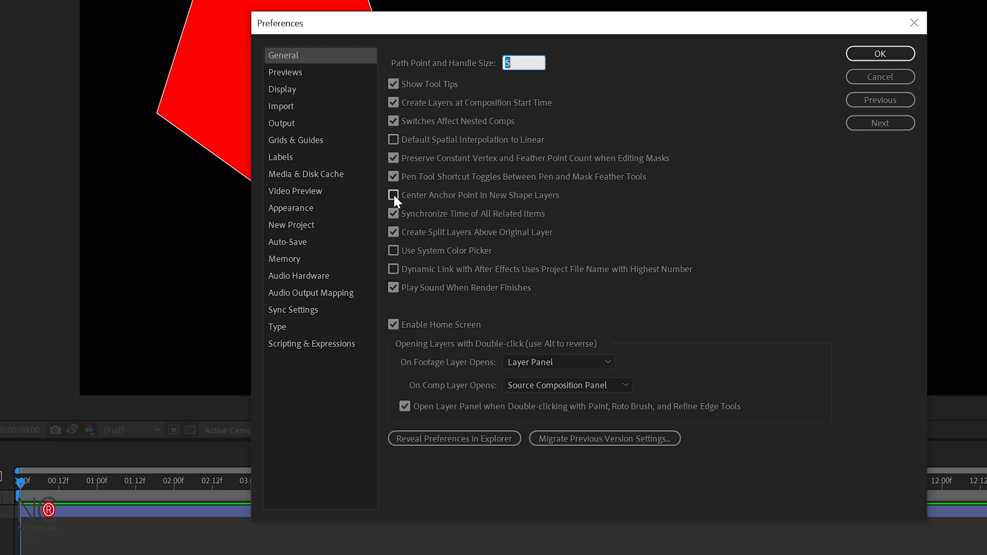
pyautogui.click(880, 53)
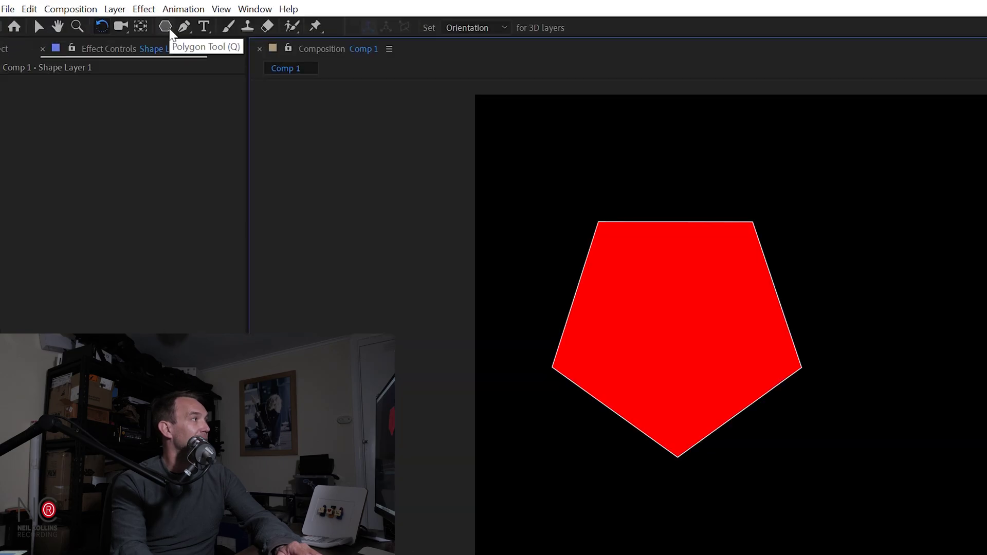
# Step: Draw a red star to the right of the pentagon with the Star Tool
pyautogui.click(168, 26)
pyautogui.click(447, 168)
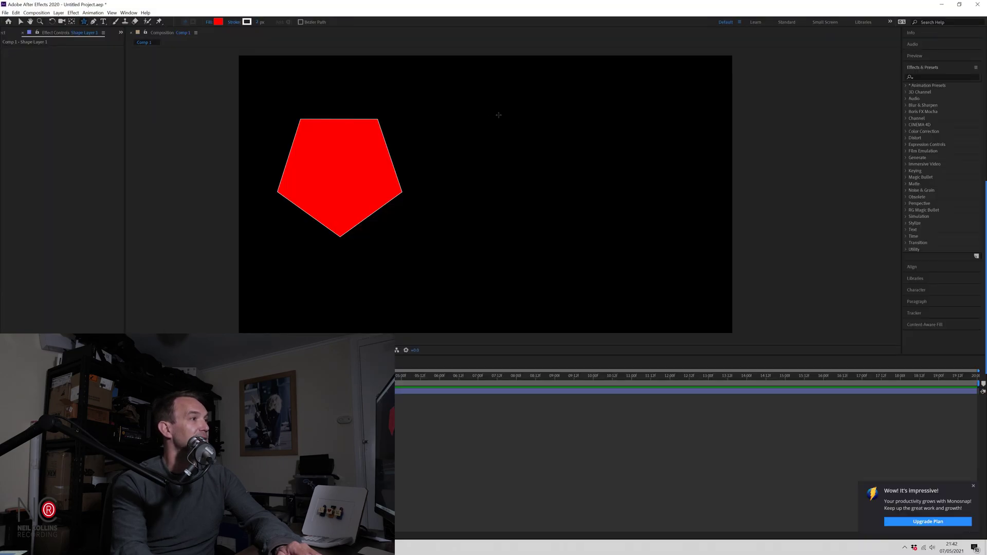
pyautogui.moveTo(498, 114); pyautogui.dragTo(557, 183)
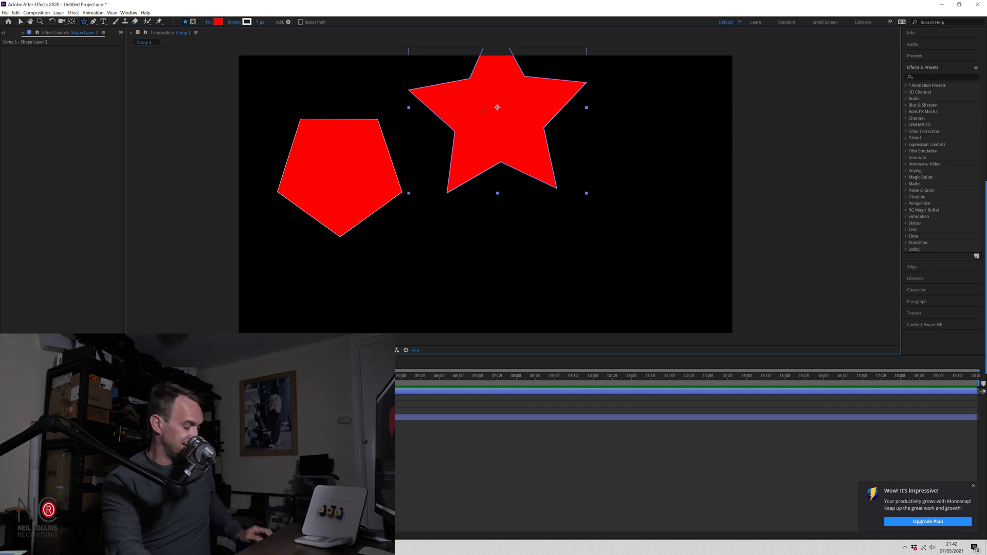
# Step: Rotate the star to a tilted angle, then reselect the pentagon layer
pyautogui.press('w')
pyautogui.moveTo(480, 113); pyautogui.dragTo(451, 74)
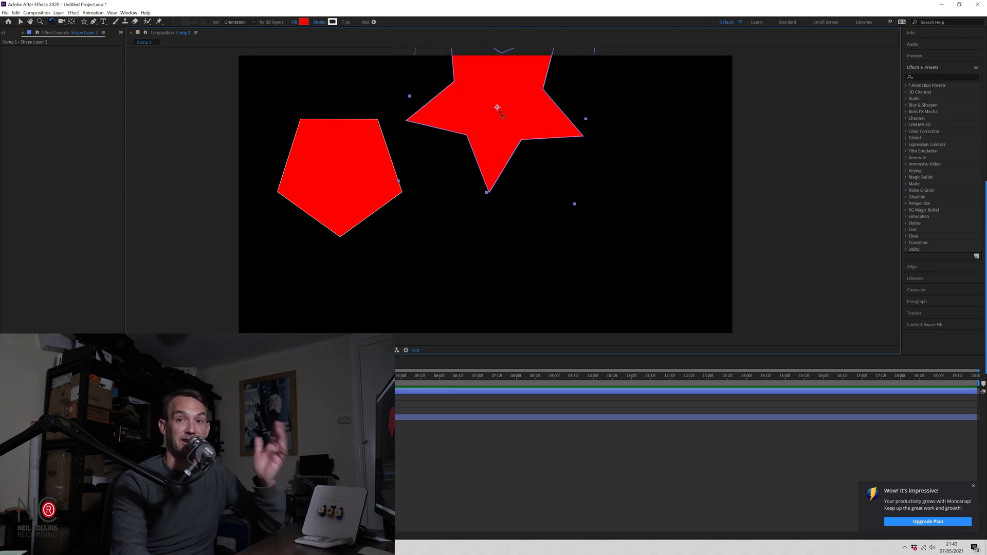
pyautogui.click(361, 168)
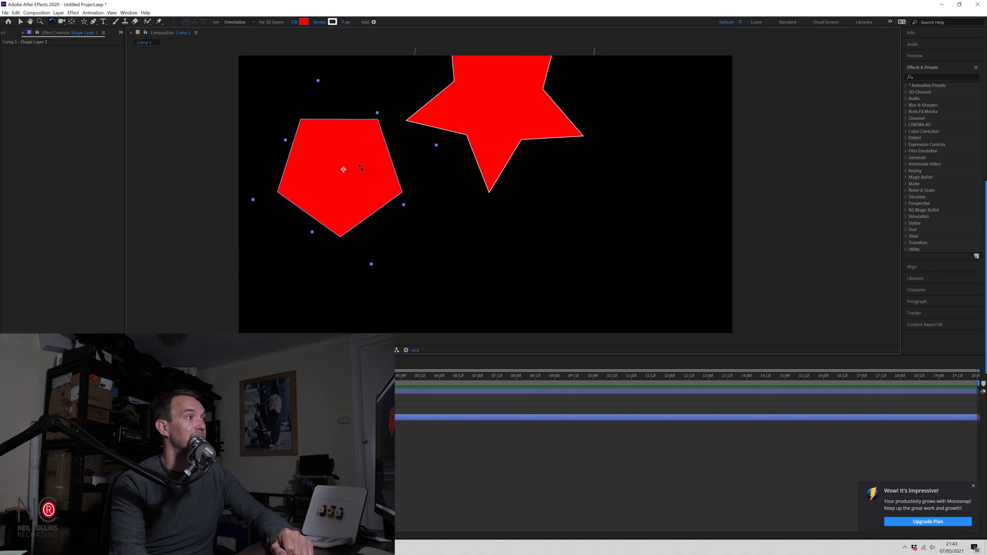